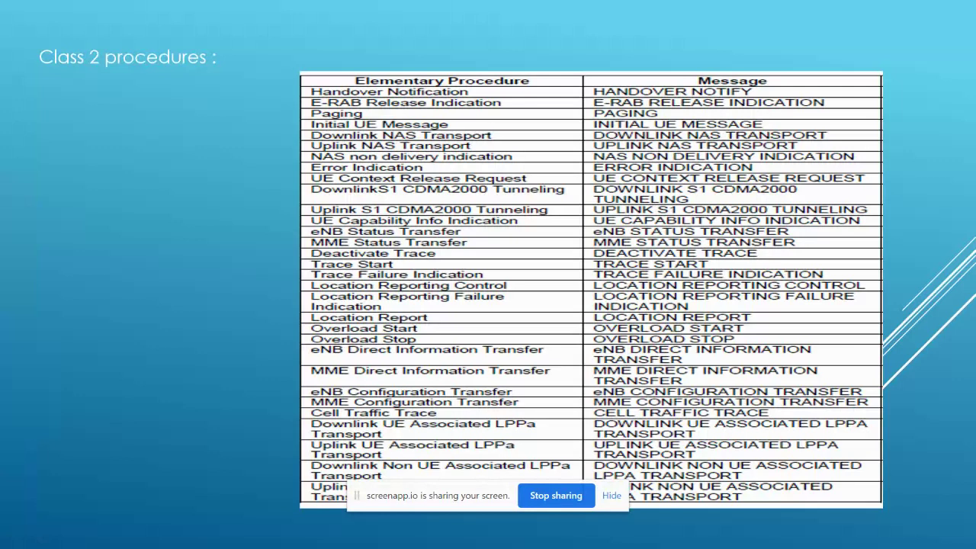
Exit the slideshow and switch to auth_w_sync_failure.pcap in Wireshark, filtered to the InitialUEMessage packet
key("Escape")
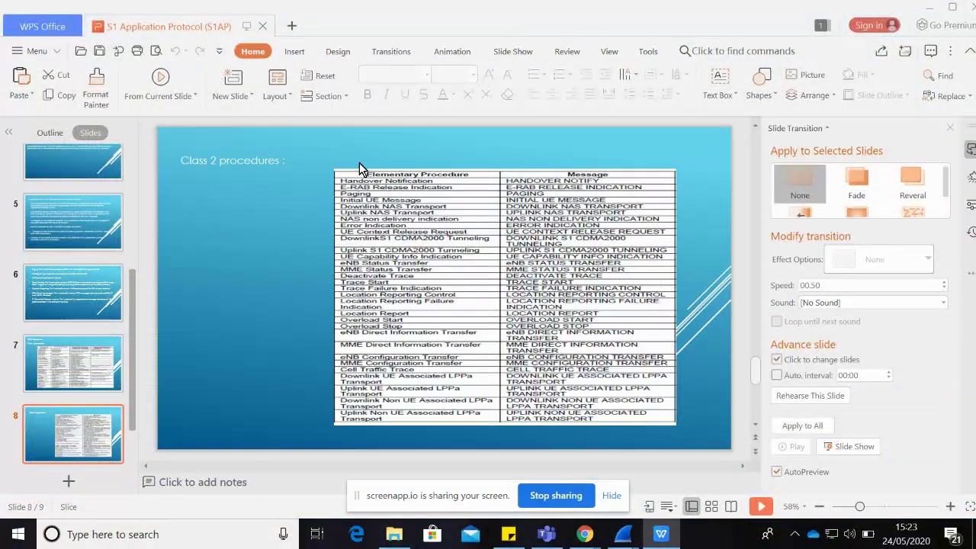
mouse_move(623, 533)
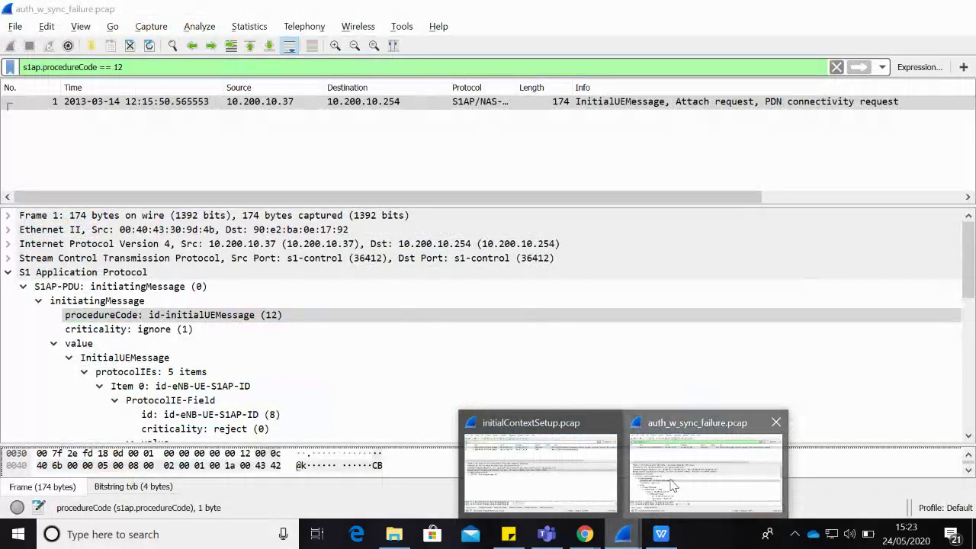
left_click(672, 486)
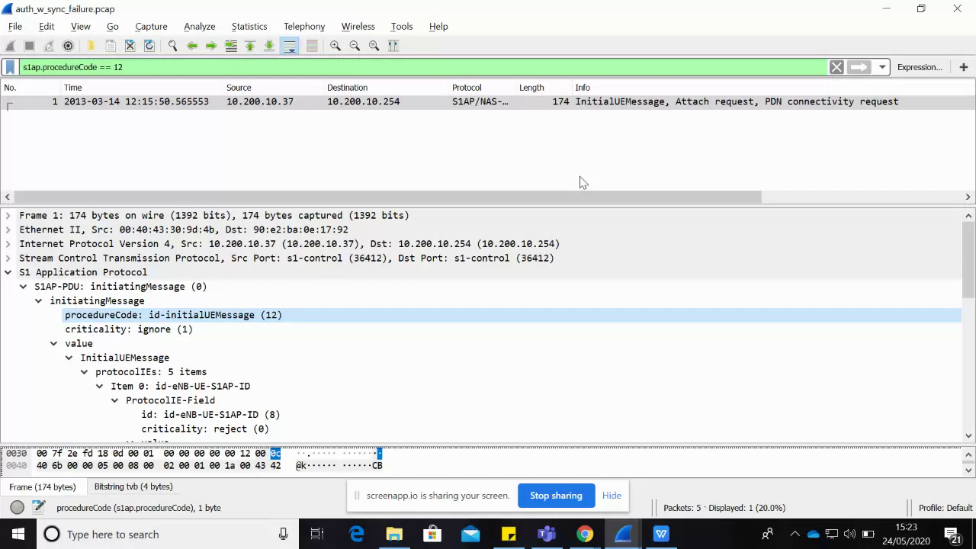
left_click(532, 105)
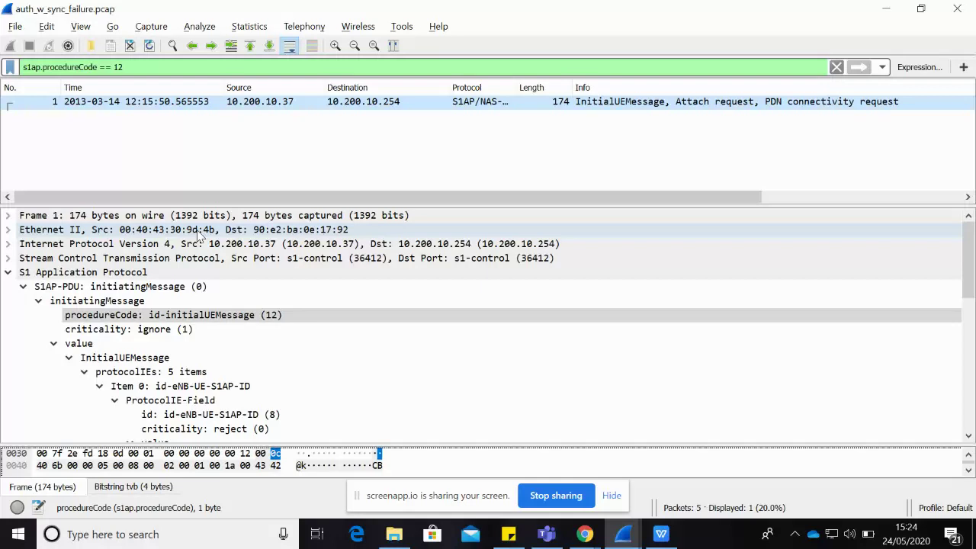
left_click(113, 220)
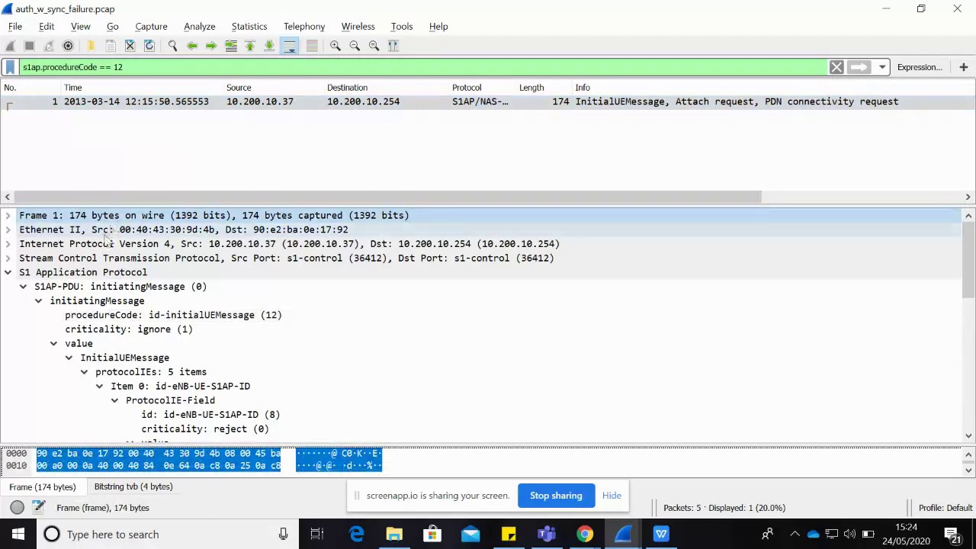
left_click(105, 231)
left_click(101, 244)
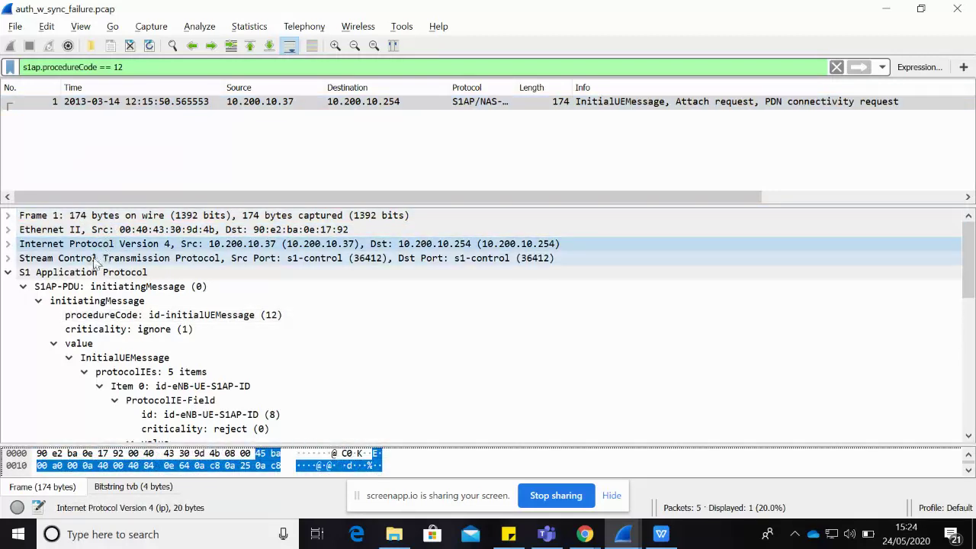
left_click(99, 259)
left_click(89, 274)
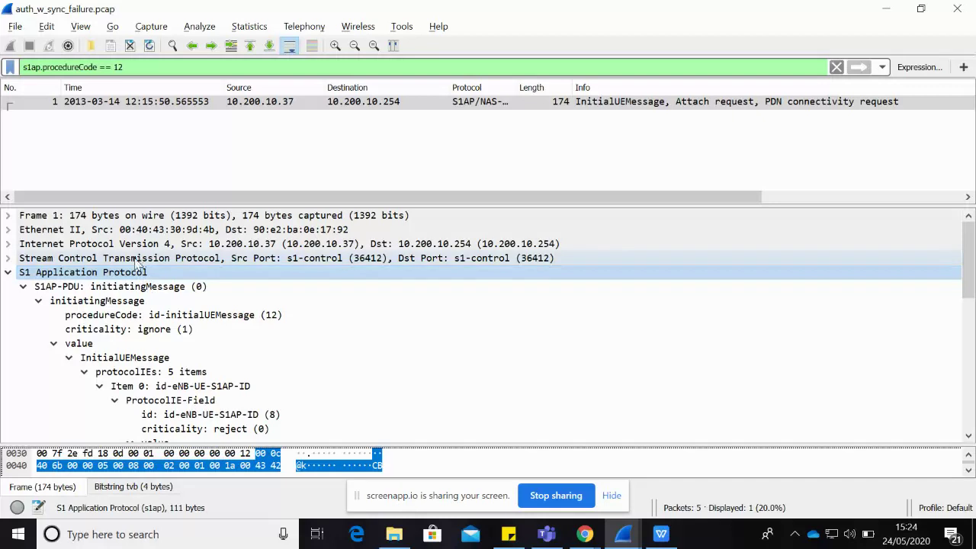
left_click(136, 259)
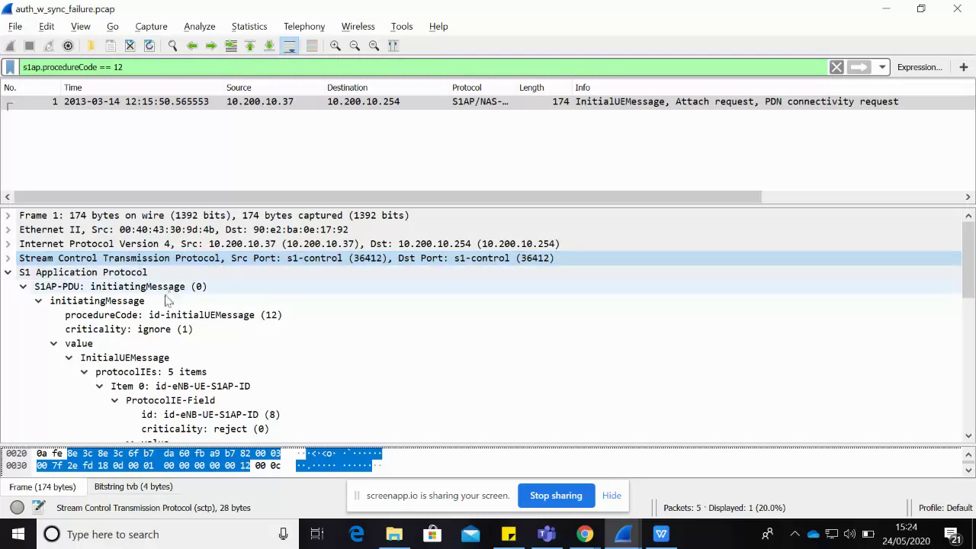
left_click(274, 106)
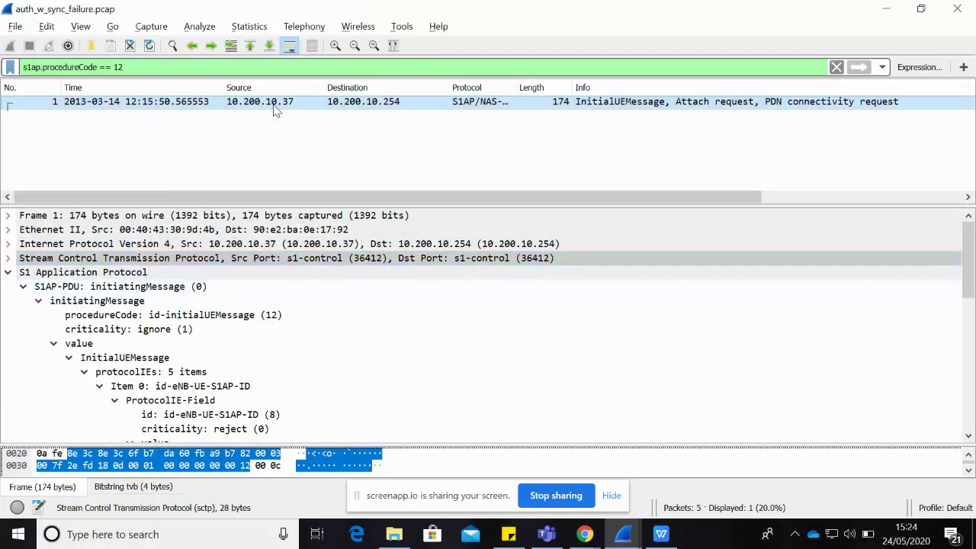
left_click(141, 289)
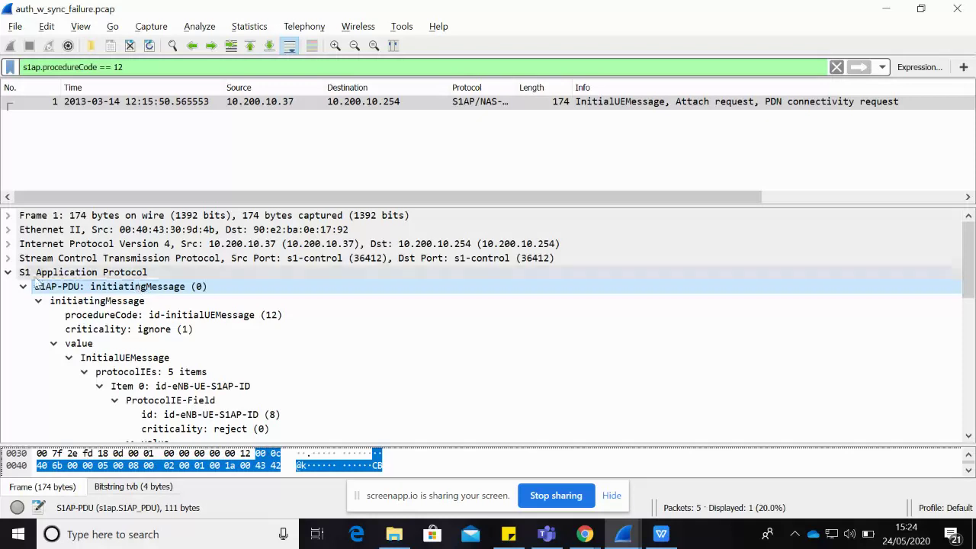
left_click(107, 275)
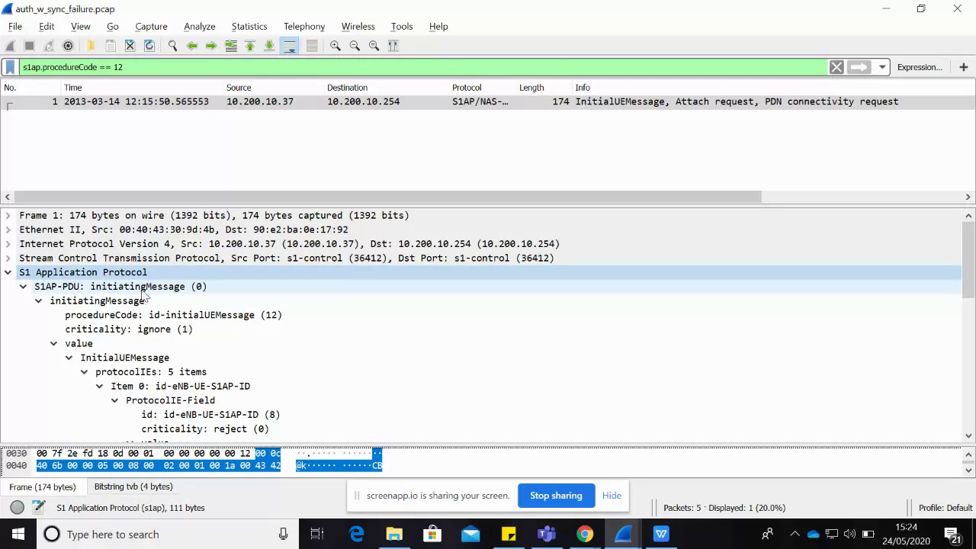
Inspect the initiatingMessage, procedureCode id-initialUEMessage (12) and its protocolIEs: 5 items container
left_click(119, 305)
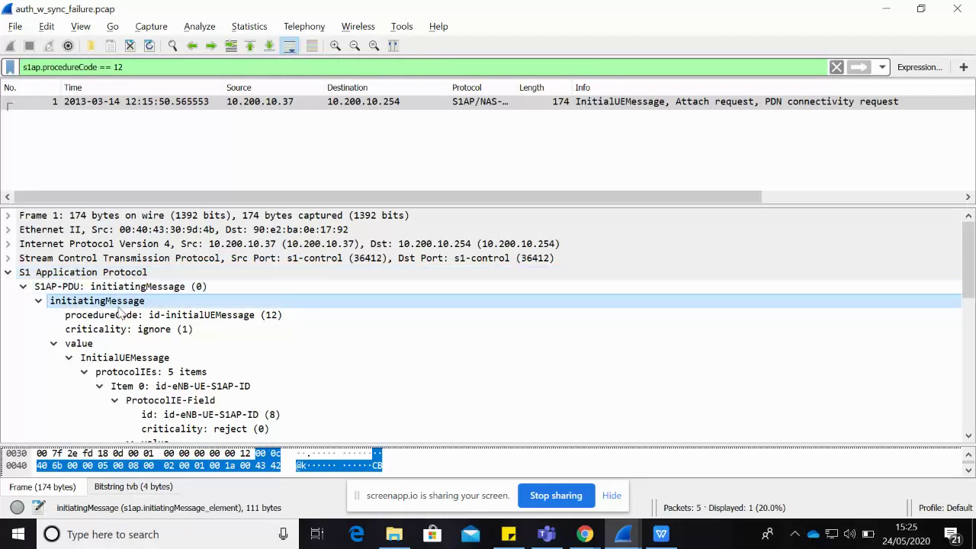
left_click(118, 315)
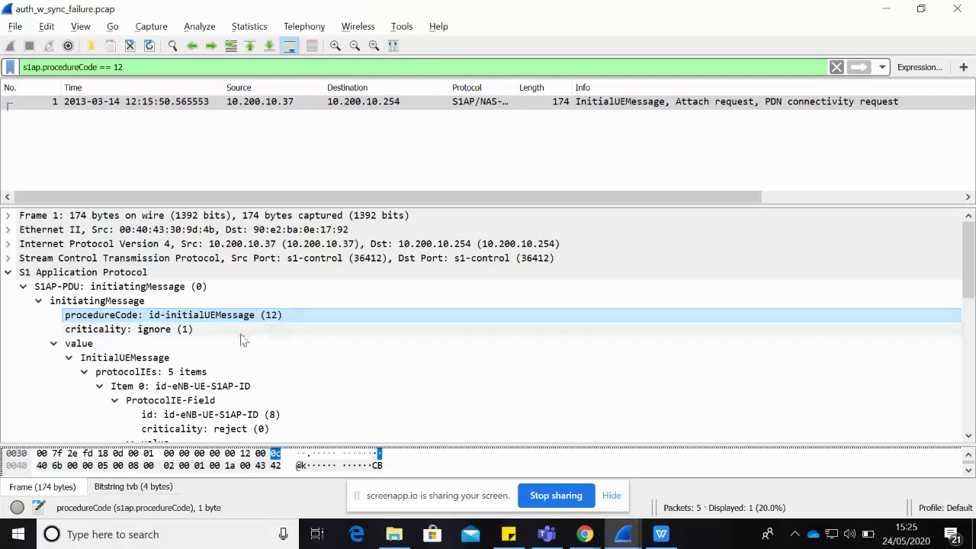
left_click(108, 347)
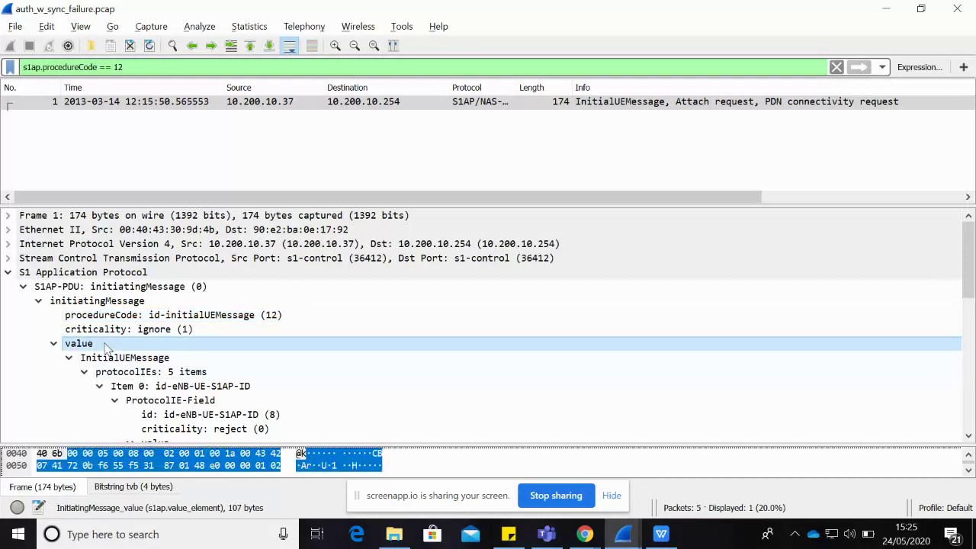
key("Down")
key("Down")
key("Down")
key("Down")
key("Down")
key("Down")
key("Down")
key("Down")
key("Down")
key("Down")
key("Down")
key("Down")
key("Down")
key("Down")
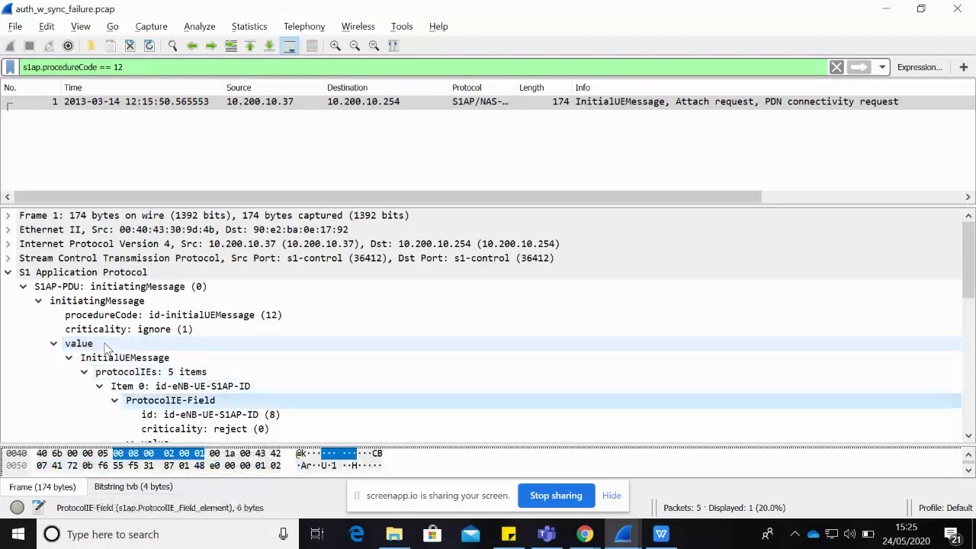
key("Down")
key("Down")
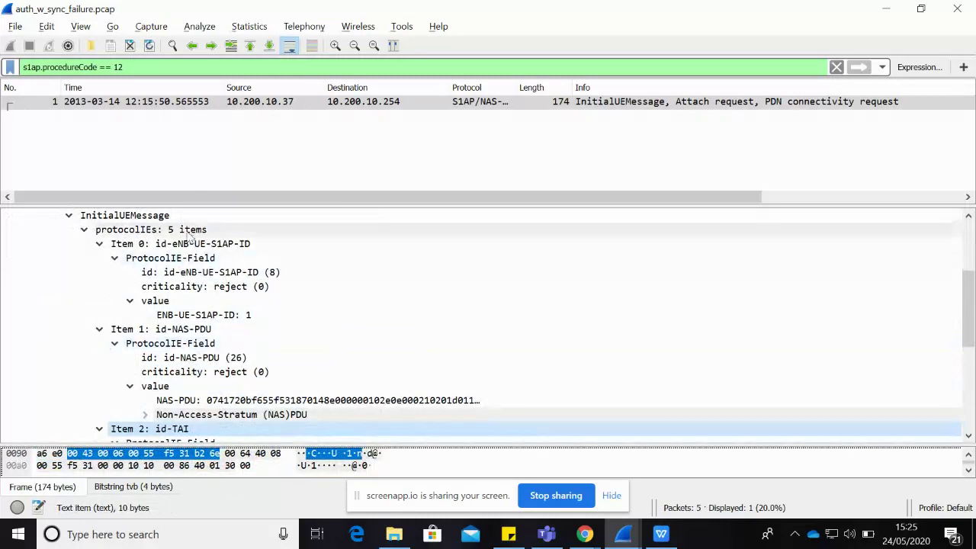
left_click(191, 236)
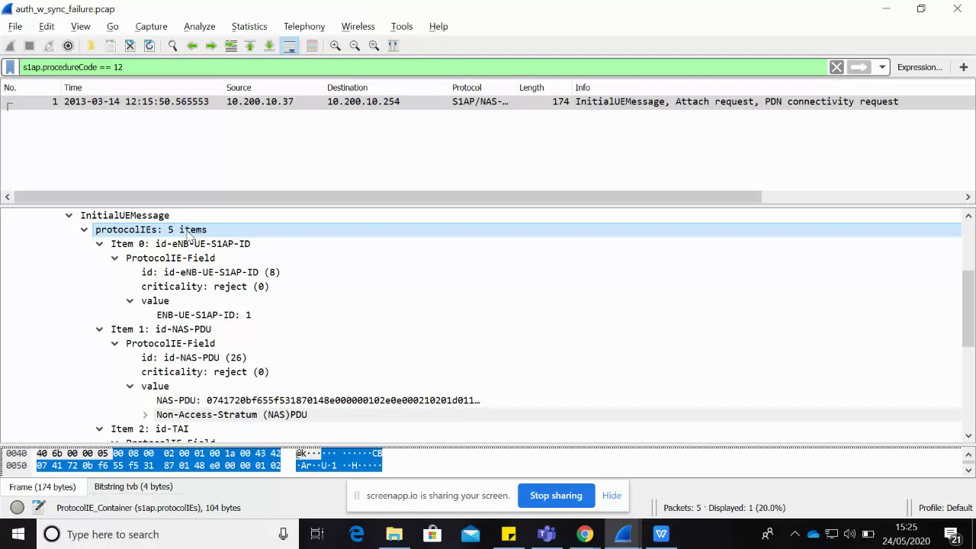
Collapse protocol IE Items 0–4, from id-eNB-UE-S1AP-ID to id-RRC-Establishment-Cause, and select Item 0
left_click(100, 244)
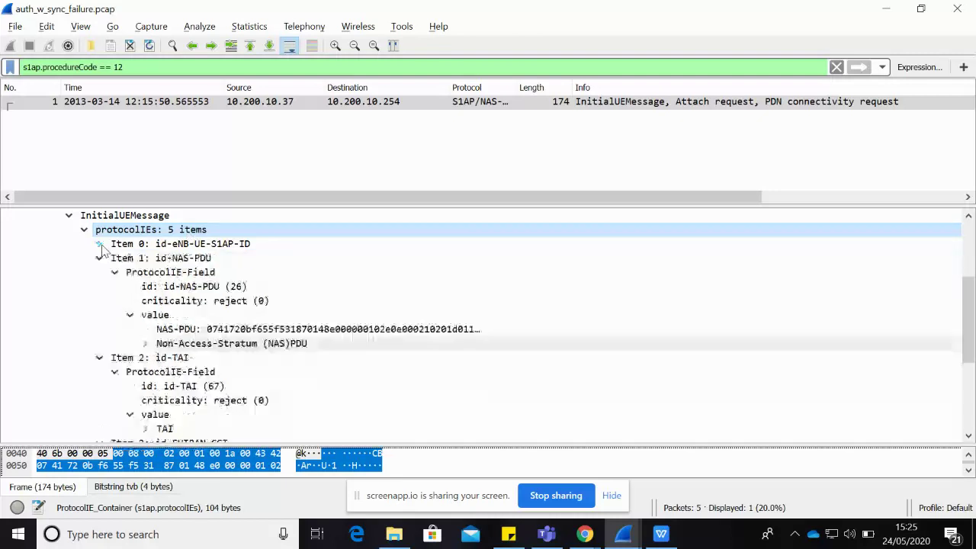
left_click(99, 257)
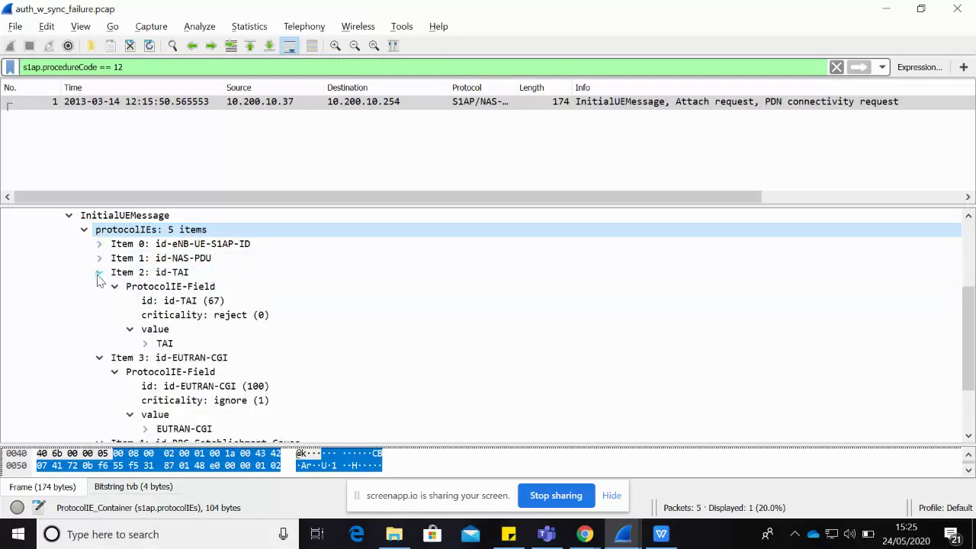
left_click(99, 274)
left_click(99, 289)
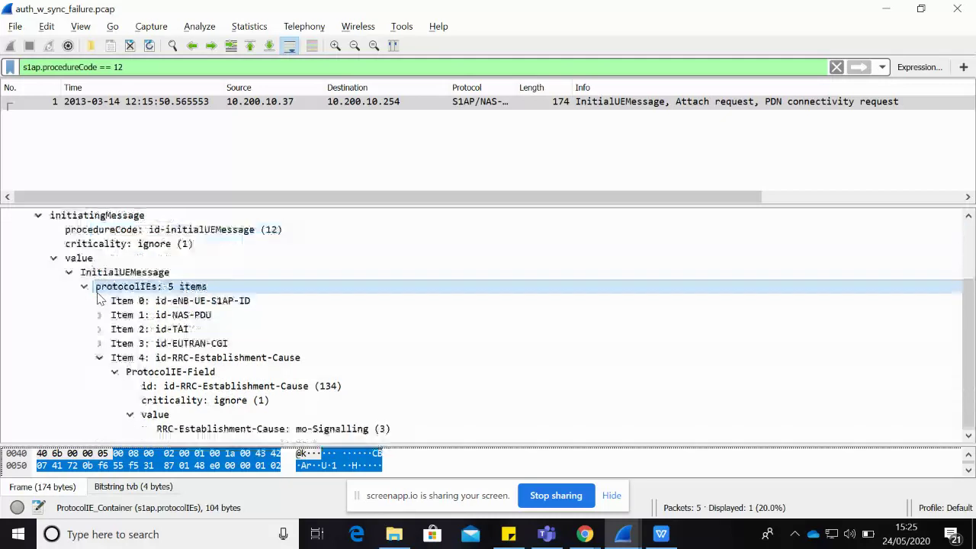
left_click(99, 358)
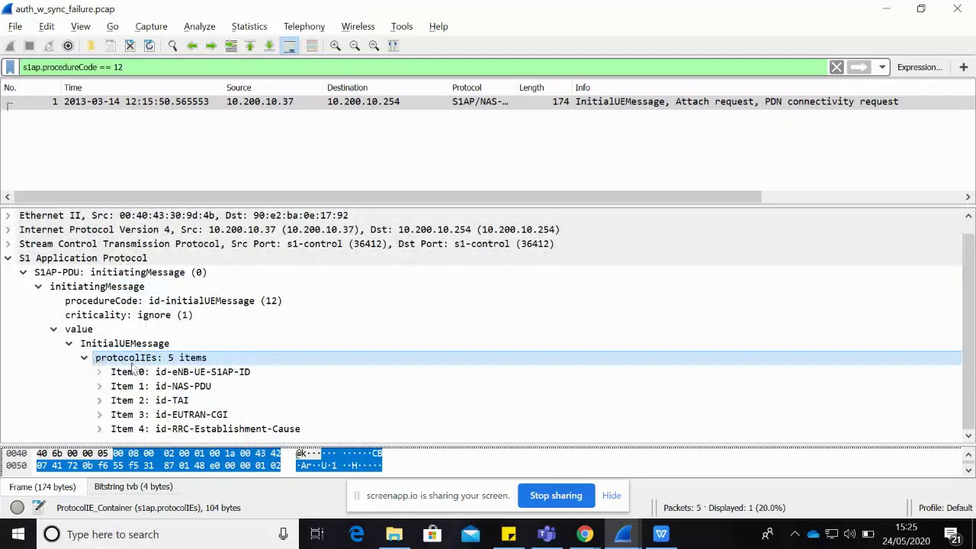
key("Down")
key("Down")
key("Down")
key("Down")
key("Down")
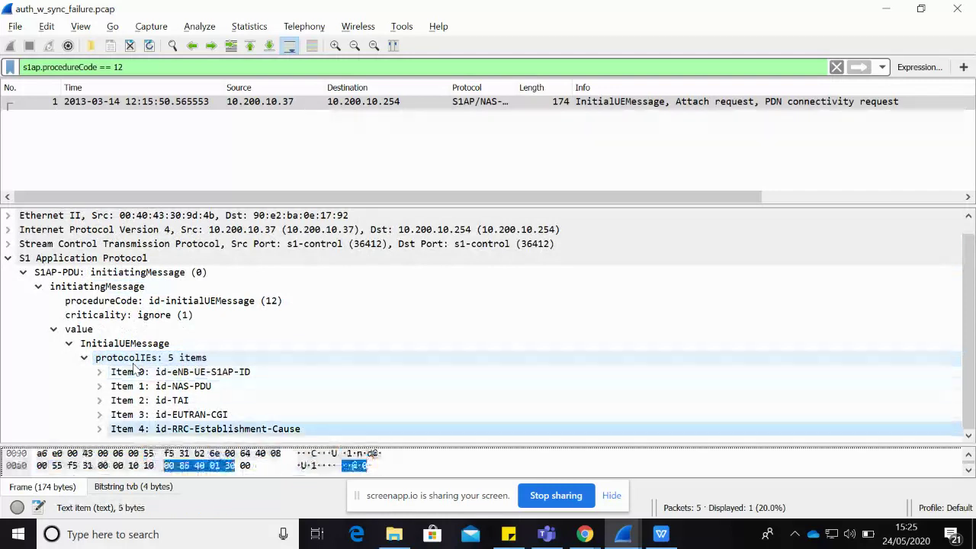
left_click(192, 372)
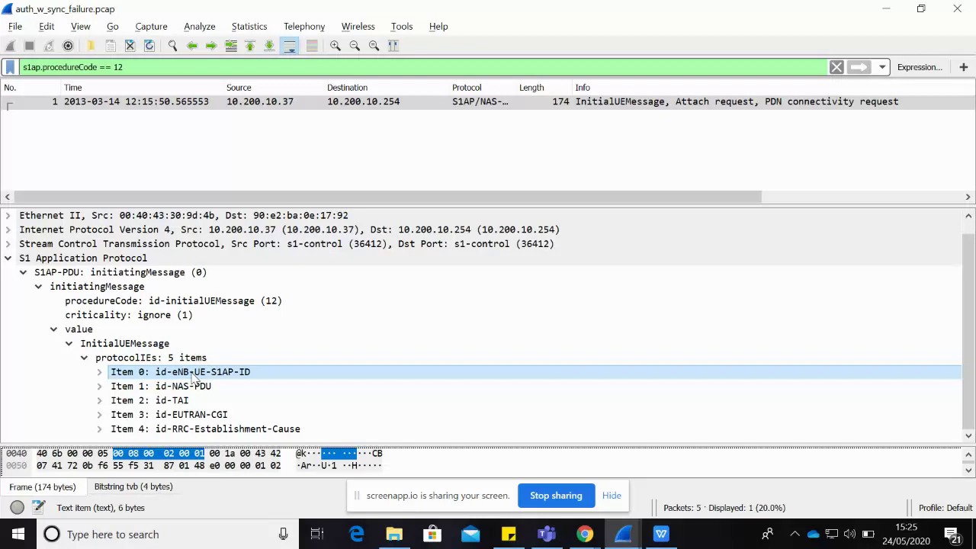
Expand Item 1 id-NAS-PDU and its Non-Access-Stratum PDU, then review the NAS header fields
key("Down")
key("Down")
key("Down")
key("Down")
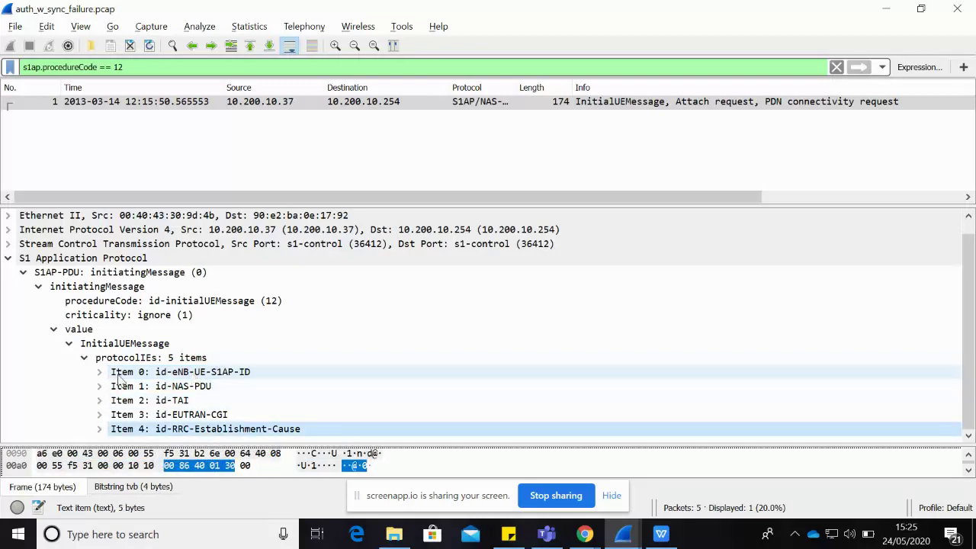
left_click(99, 386)
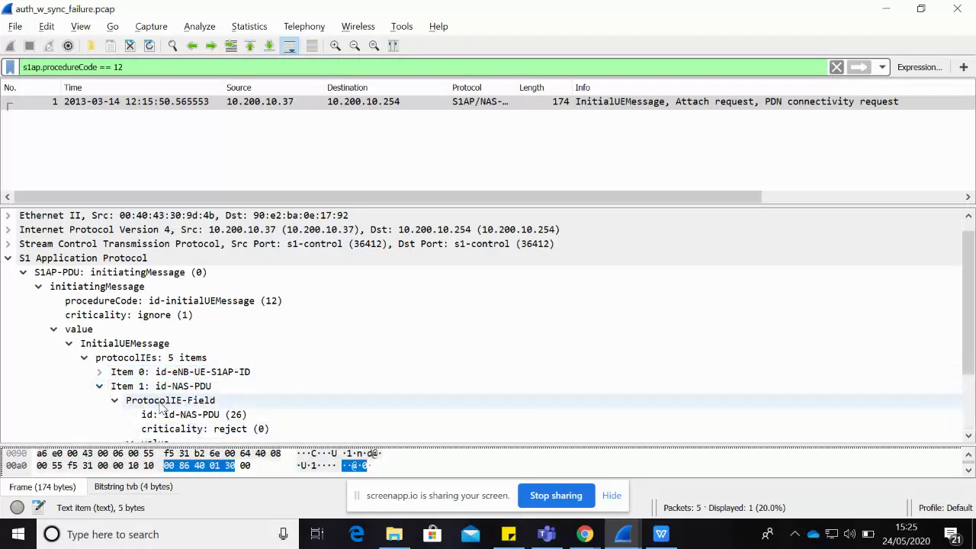
scroll(162, 412, "down", 2)
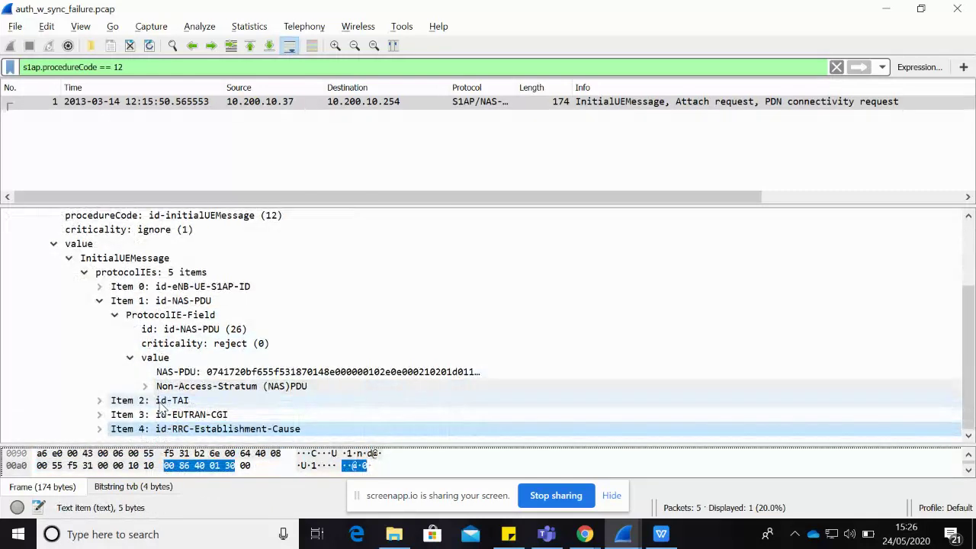
left_click(146, 387)
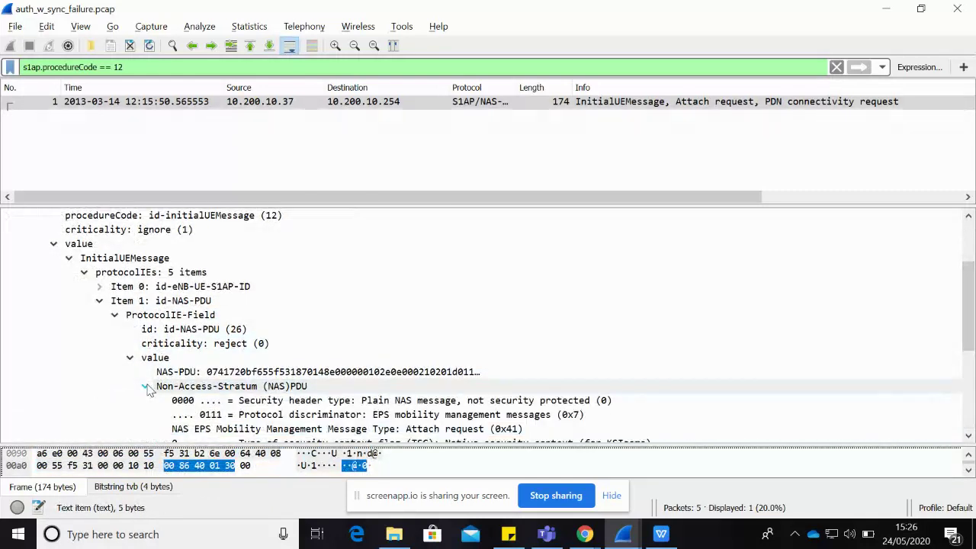
left_click(236, 392)
key("Down")
key("Down")
key("Down")
key("Down")
key("Down")
key("Down")
key("Down")
key("Down")
key("Down")
key("Down")
key("Down")
key("Down")
key("Down")
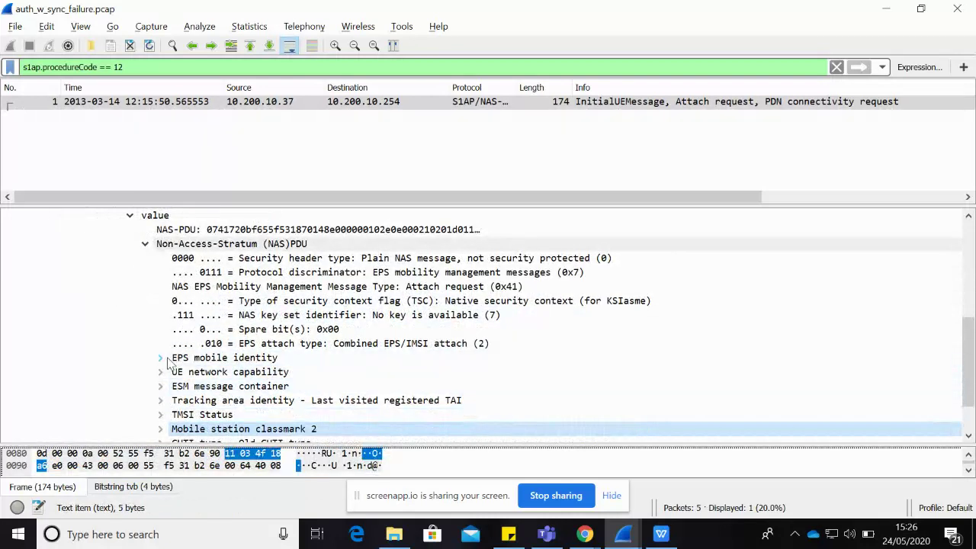
Expand the EPS mobile identity and inspect its odd/even indication, GUTI identity type and M-TMSI
left_click(161, 357)
left_click(239, 386)
key("Down")
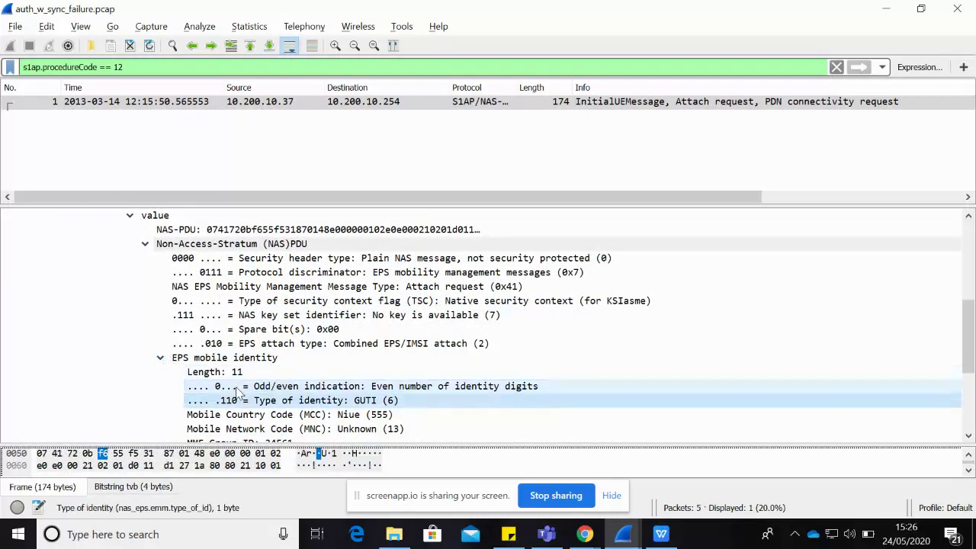
key("Down")
key("Down")
key("Down")
key("Down")
key("Down")
key("Down")
key("Down")
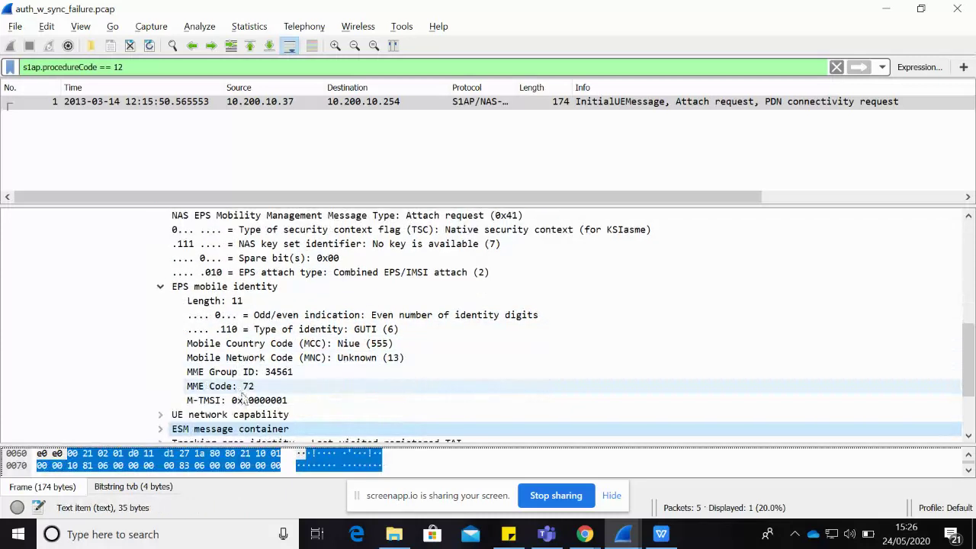
left_click(244, 400)
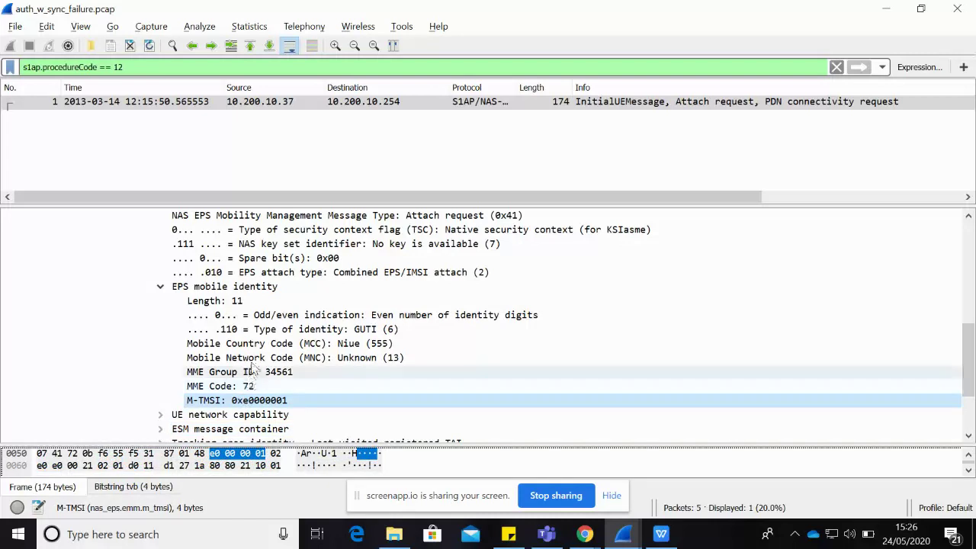
left_click(226, 330)
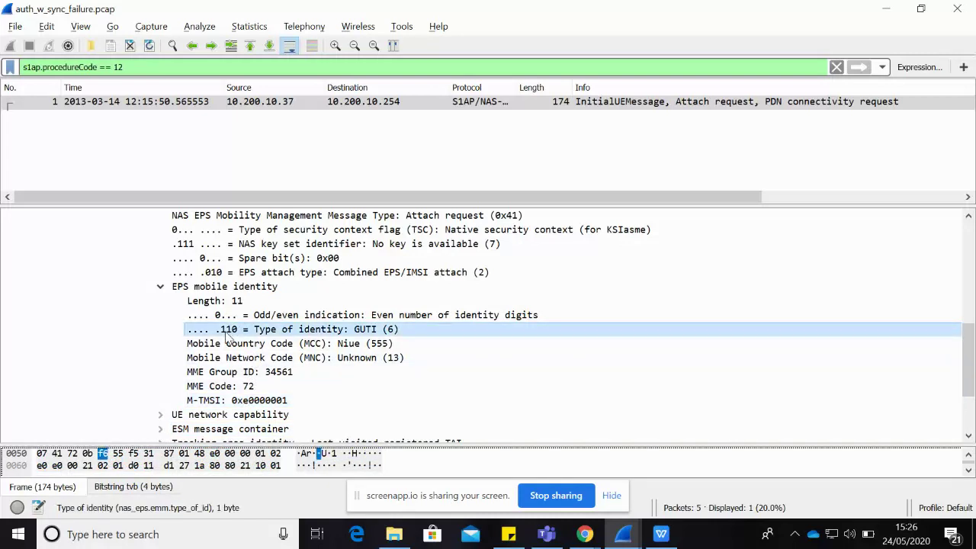
key("Down")
key("Down")
key("Down")
key("Down")
key("Down")
key("Down")
key("Down")
key("Down")
key("Down")
key("Down")
key("Down")
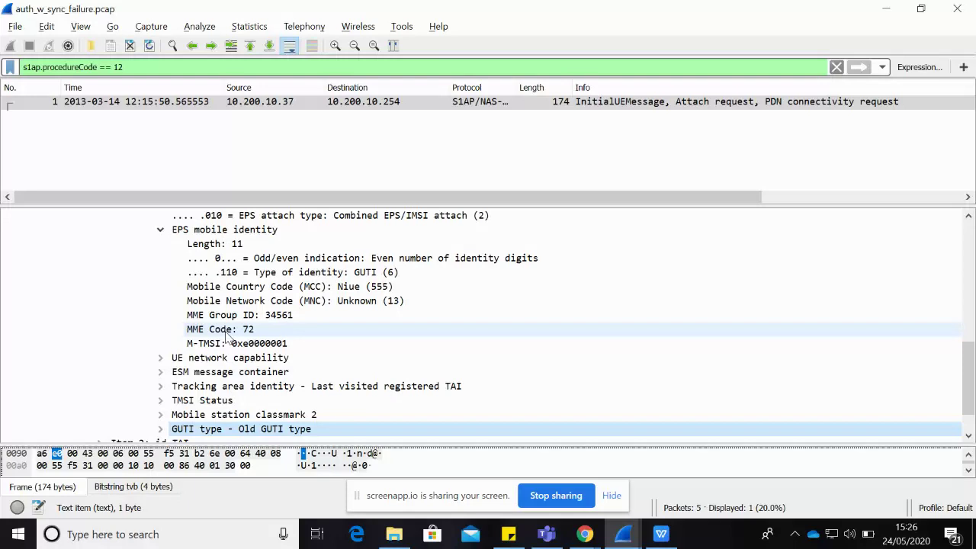
Step through the ESM message container, Tracking area identity and UE network capability elements
key("Up")
key("Up")
key("Up")
key("Up")
key("Up")
key("Down")
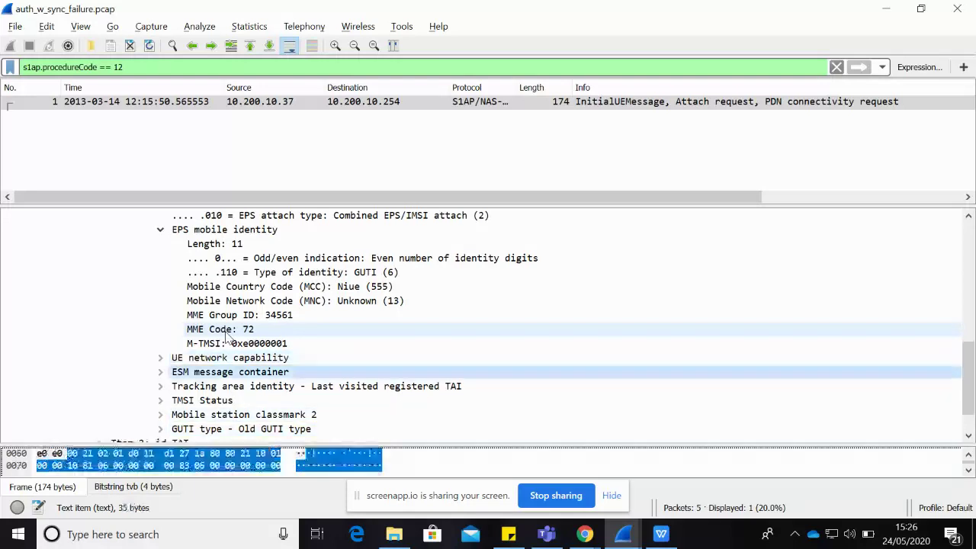
key("Down")
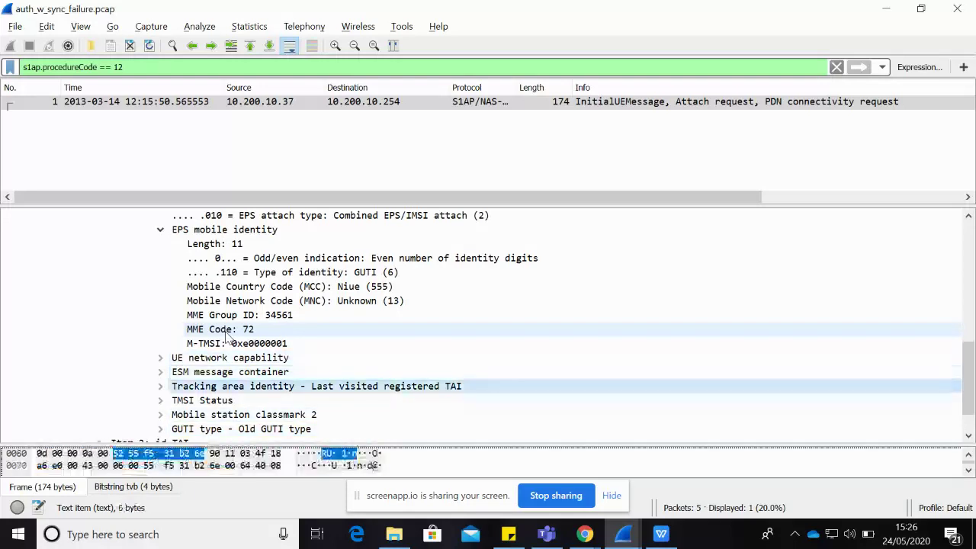
key("Up")
key("Up")
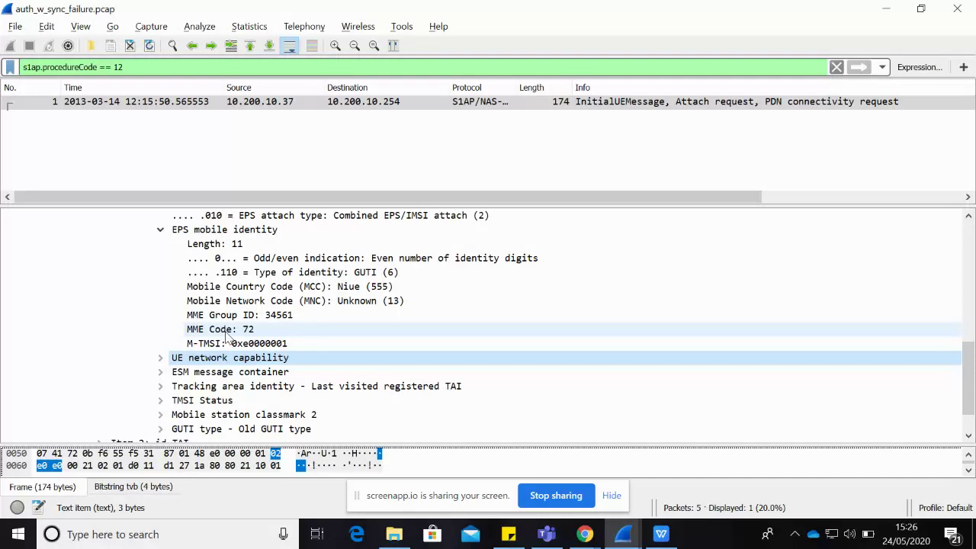
key("Down")
key("Down")
key("Down")
key("Down")
key("Down")
key("Down")
key("Down")
key("Down")
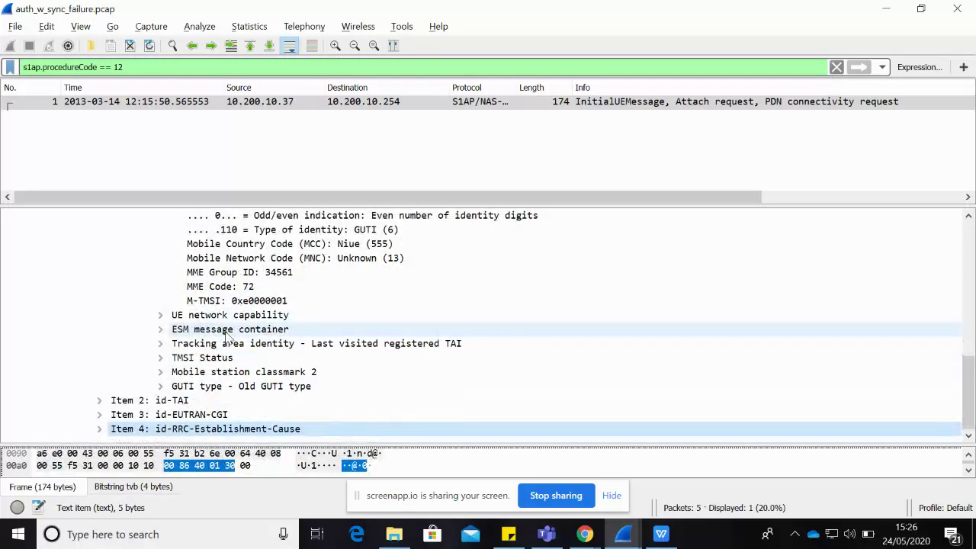
Expand Item 2 id-TAI and its TAI node to inspect pLMNidentity 55f531
left_click(179, 400)
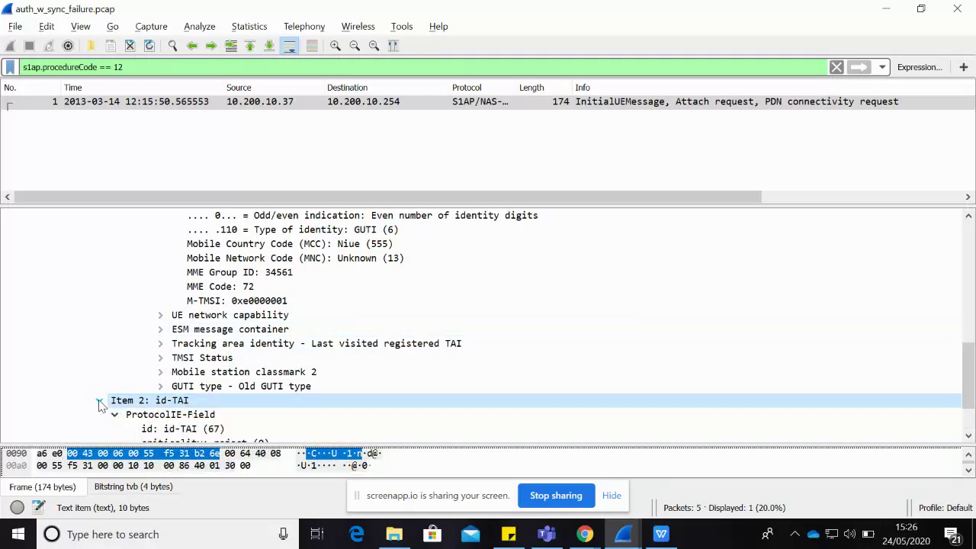
key("Down")
key("Down")
key("Down")
key("Down")
key("Down")
key("Down")
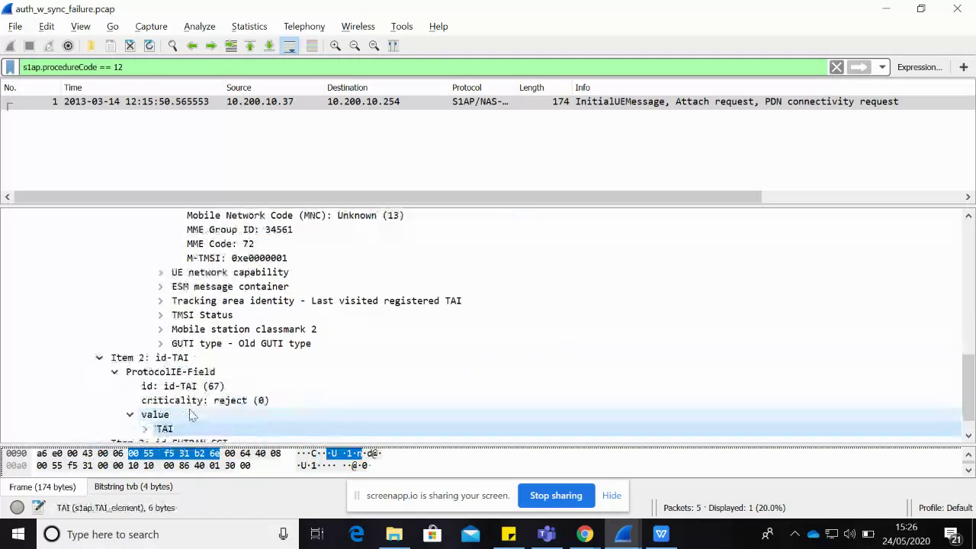
left_click(145, 414)
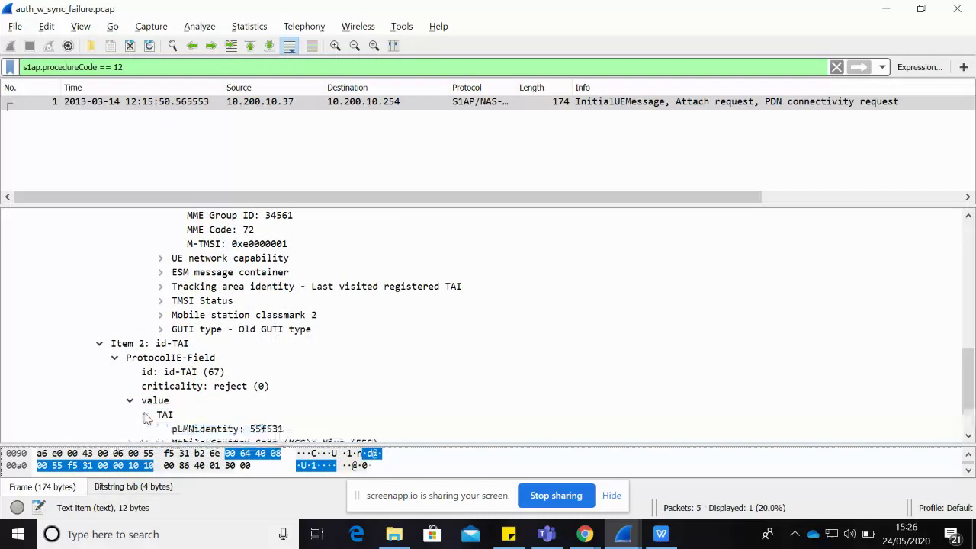
key("Down")
key("Down")
key("Down")
key("Down")
key("Down")
key("Down")
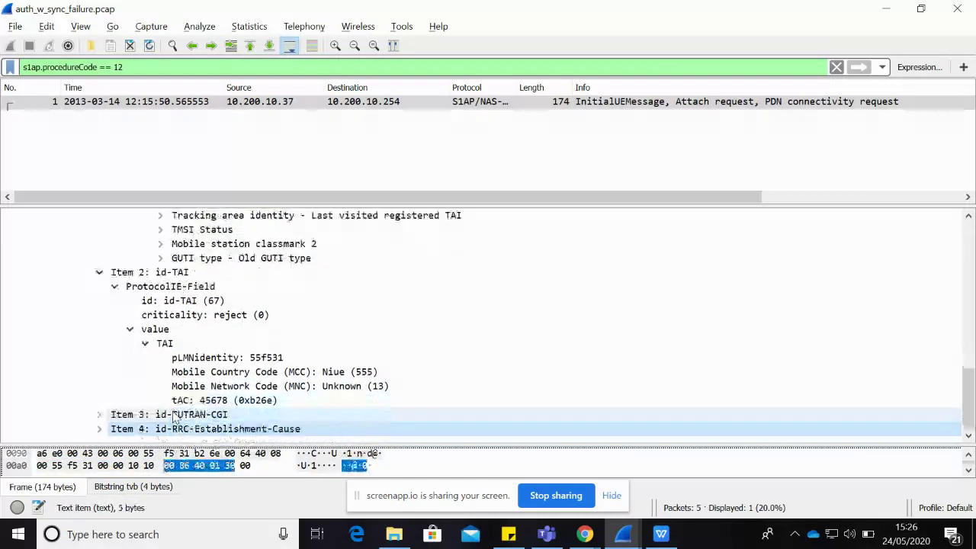
key("Up")
key("Up")
key("Up")
key("Up")
key("Up")
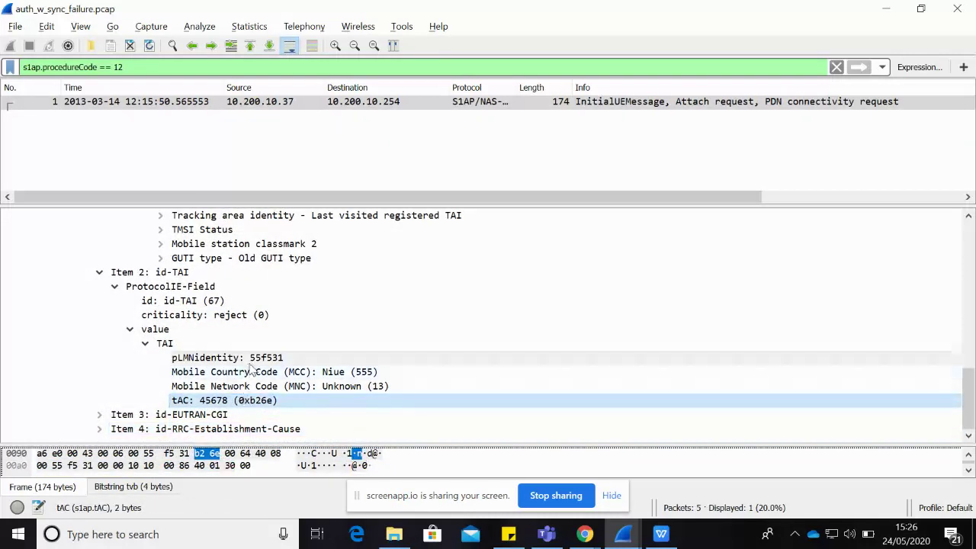
Expand the RRC establishment cause (mo-Signalling), check tAC 45678, then return to the tree's top
left_click(99, 428)
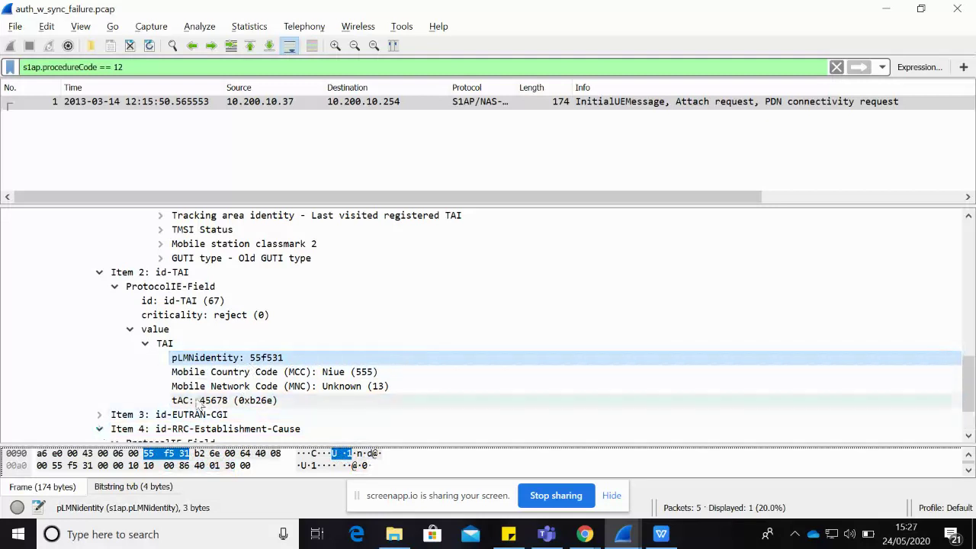
left_click(198, 400)
key("Down")
key("Down")
key("Down")
key("Down")
key("Down")
key("Down")
key("Down")
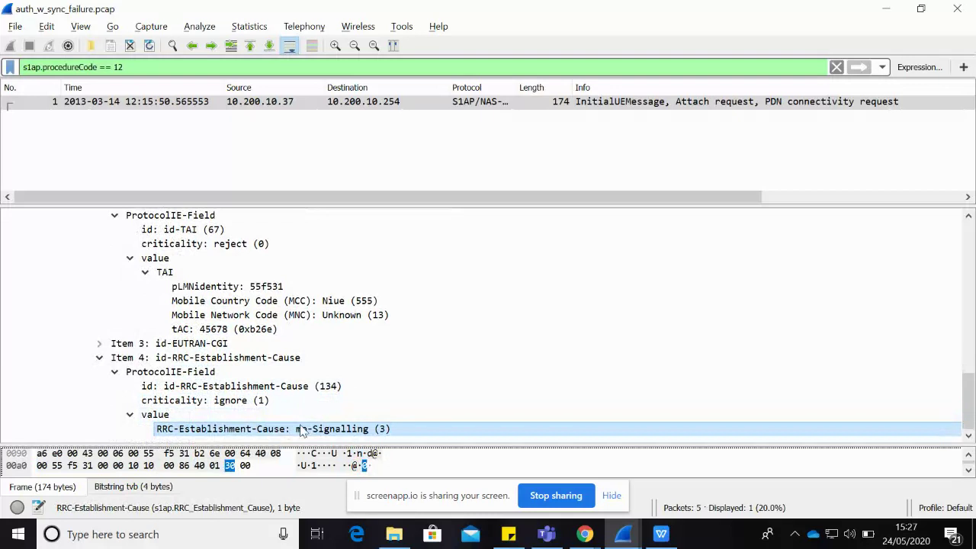
left_click(296, 272)
key("BackSpace")
key("BackSpace")
key("BackSpace")
key("BackSpace")
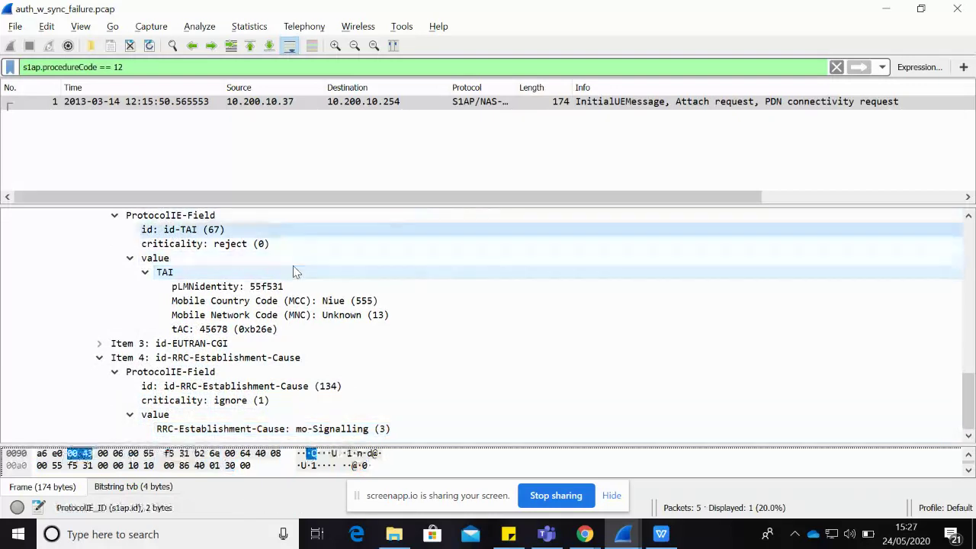
key("BackSpace")
key("BackSpace")
key("BackSpace")
key("BackSpace")
key("BackSpace")
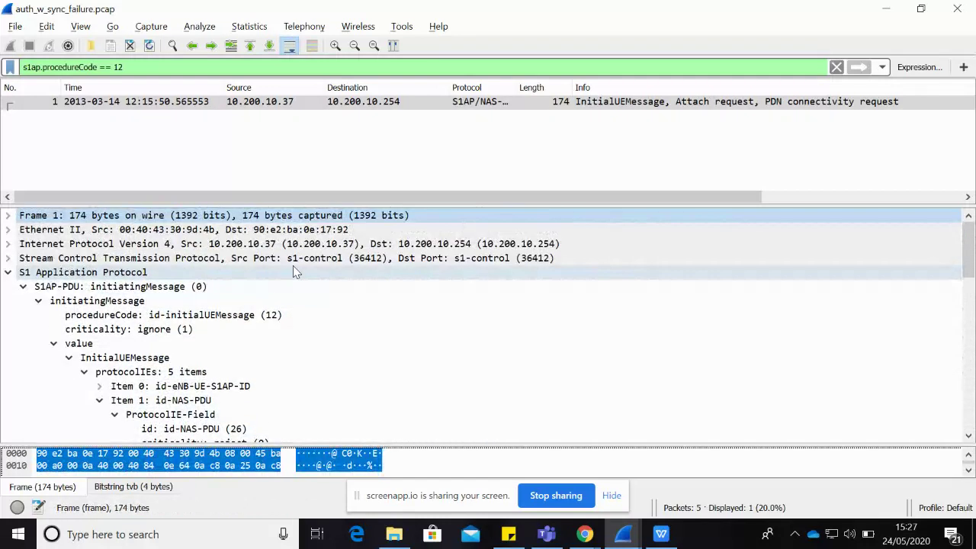